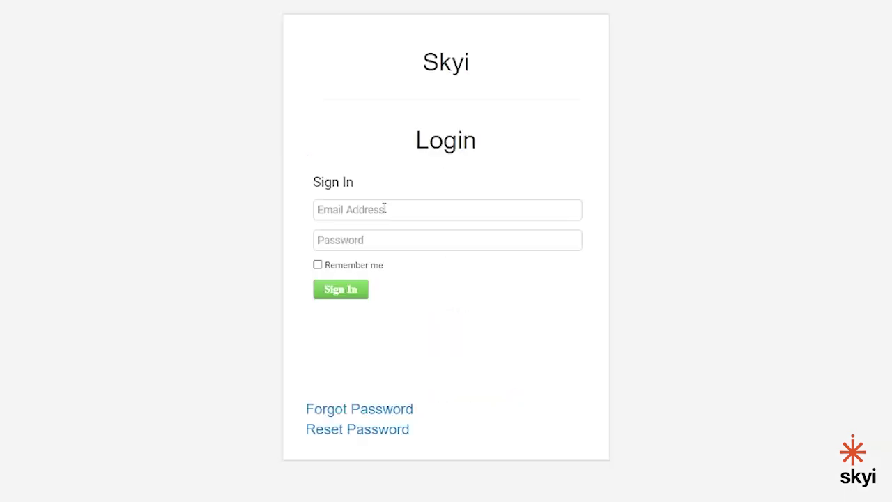
# - Click into the Email Address field on the Skyi portal login page
pyautogui.click(382, 209)
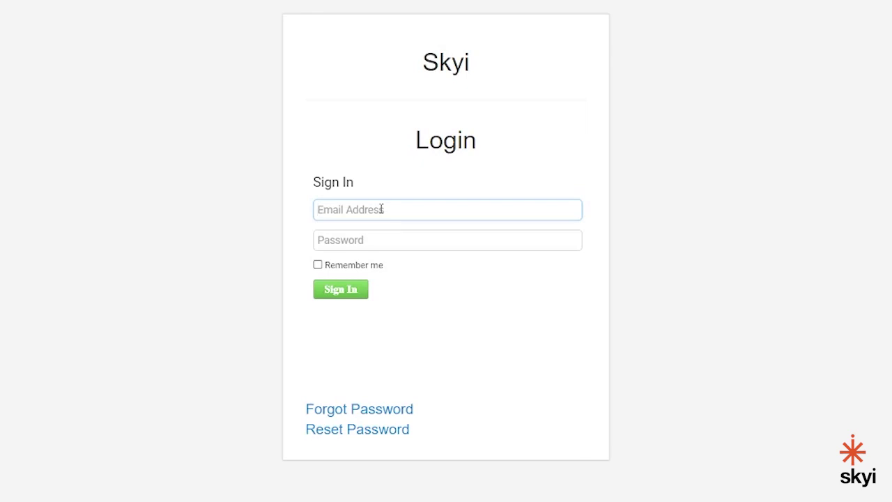
# - Paste the account e-mail and password and sign in to the Skyi portal
pyautogui.hotkey('ctrl', 'v')
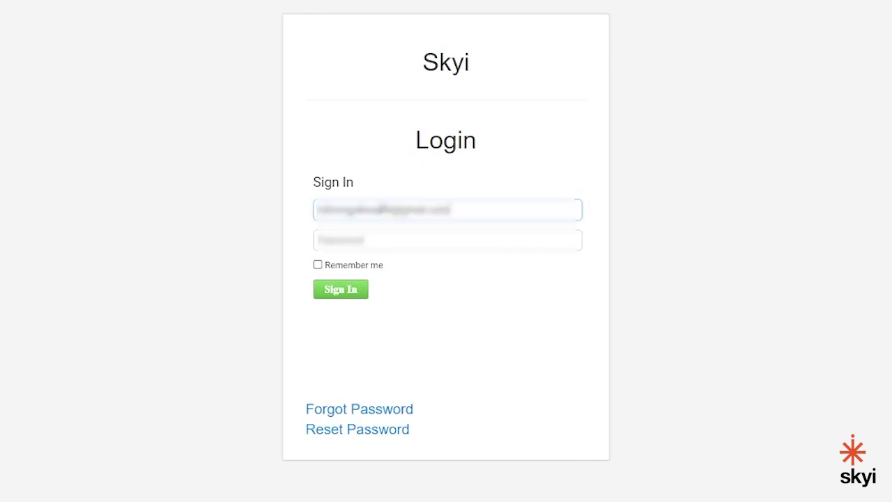
pyautogui.click(385, 241)
pyautogui.hotkey('ctrl', 'v')
pyautogui.click(348, 290)
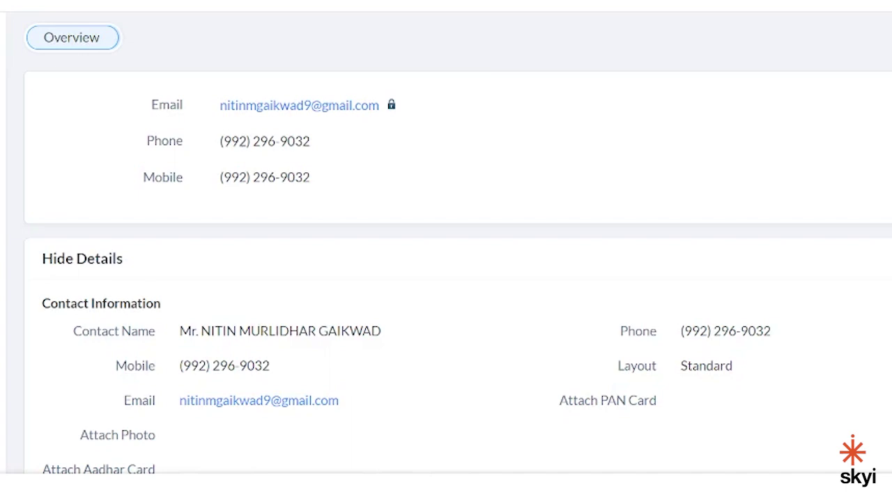
pyautogui.scroll(-1, 464, 314)
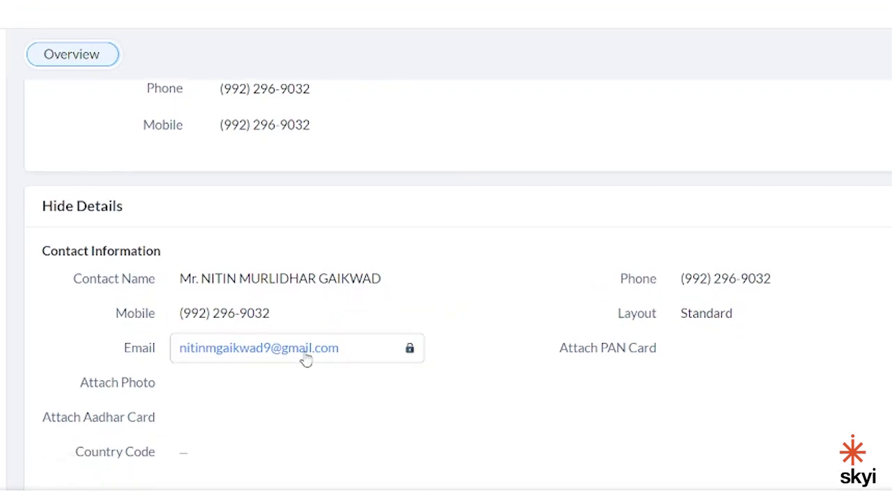
pyautogui.scroll(-4, 244, 376)
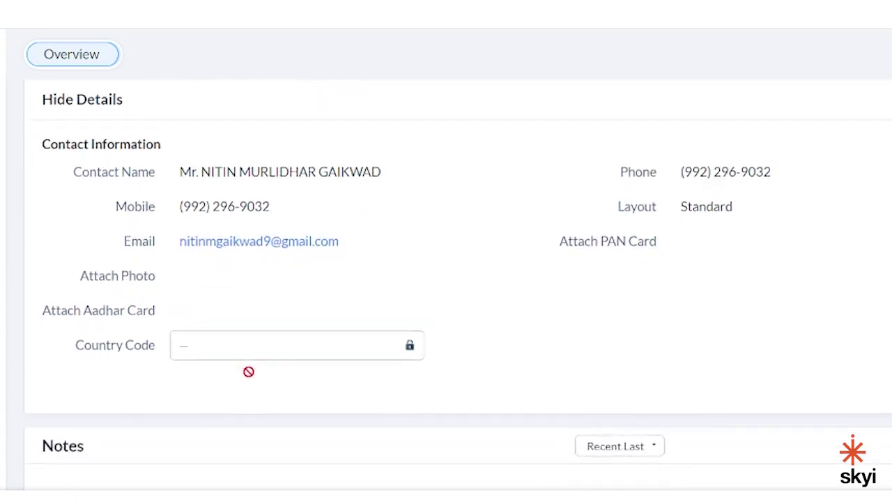
pyautogui.scroll(-2, 248, 371)
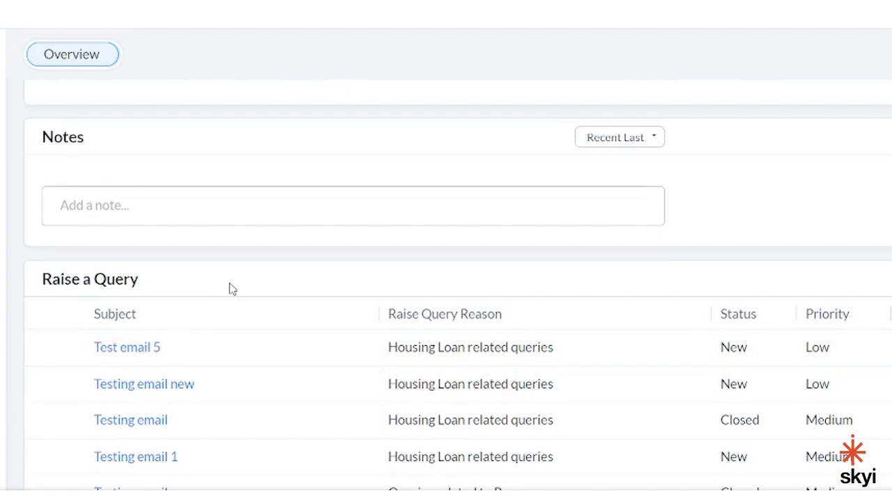
pyautogui.scroll(-7, 232, 289)
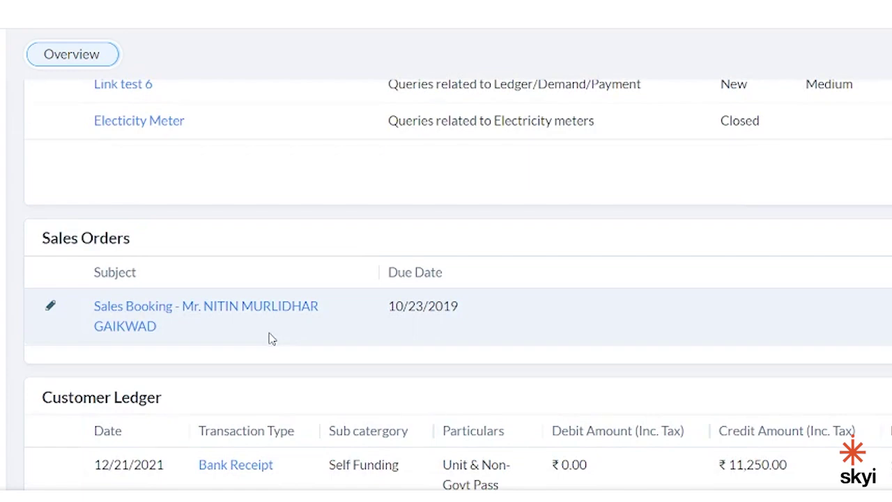
pyautogui.scroll(-8, 270, 338)
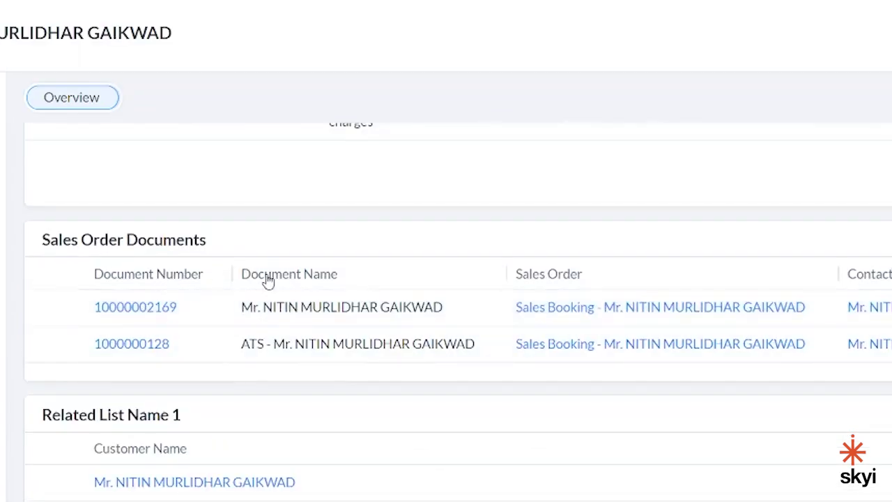
pyautogui.scroll(-3, 274, 358)
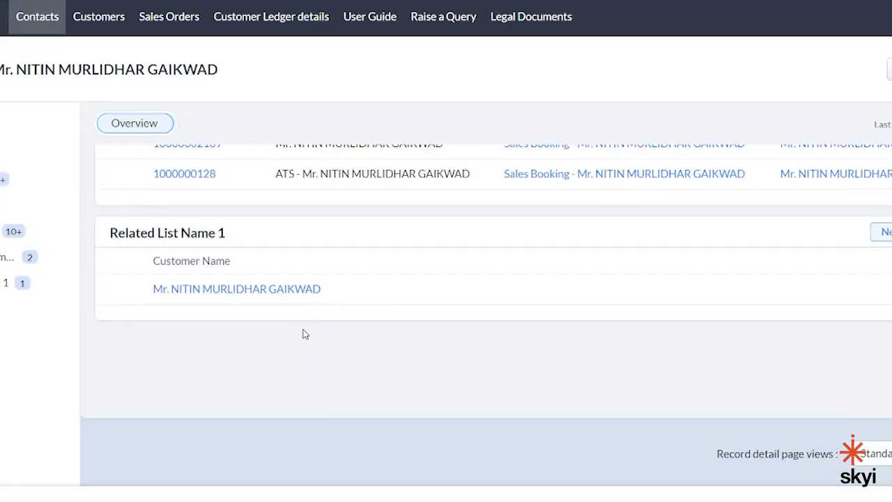
pyautogui.scroll(10, 400, 338)
pyautogui.scroll(5, 401, 340)
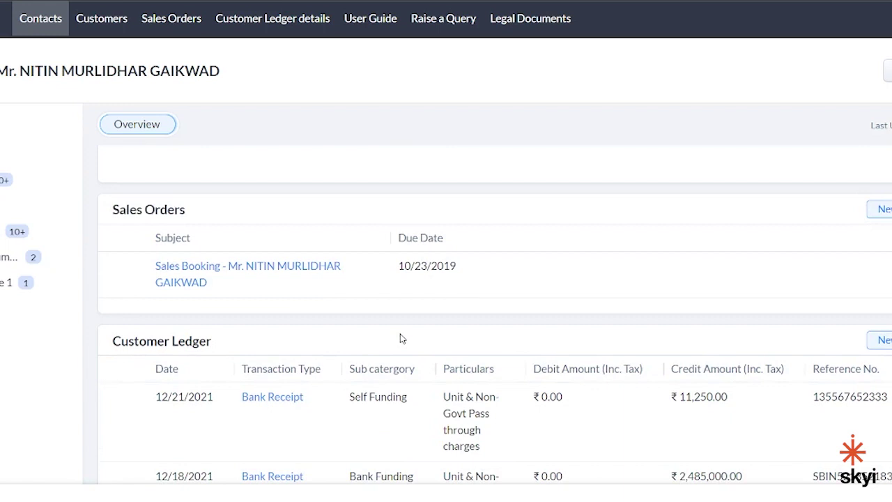
# - Browse the Customers list, then open Sales Orders showing the STWN I booking
pyautogui.click(101, 18)
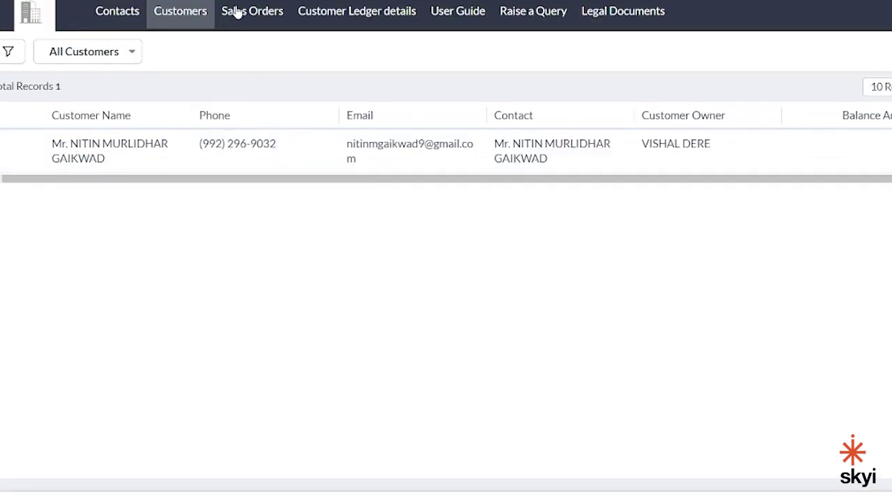
pyautogui.click(48, 17)
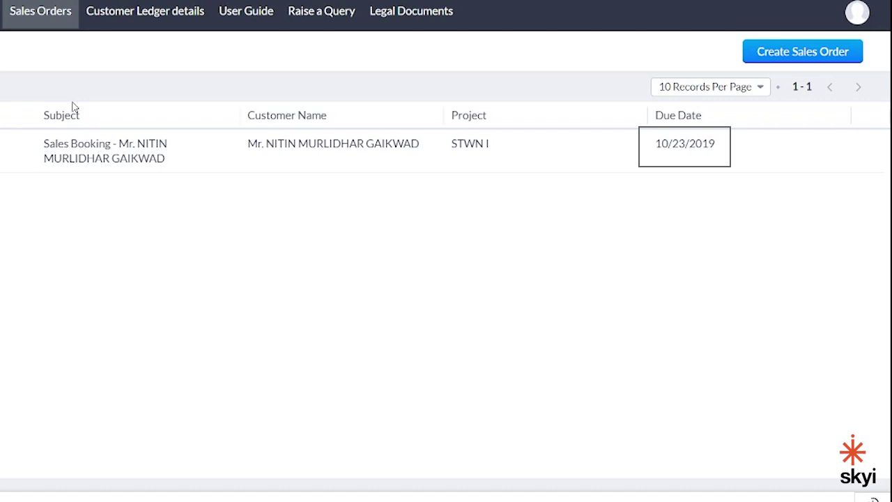
# - Open the STWN I Sales Booking and scroll through its items, payment plan, milestones and documents
pyautogui.click(82, 147)
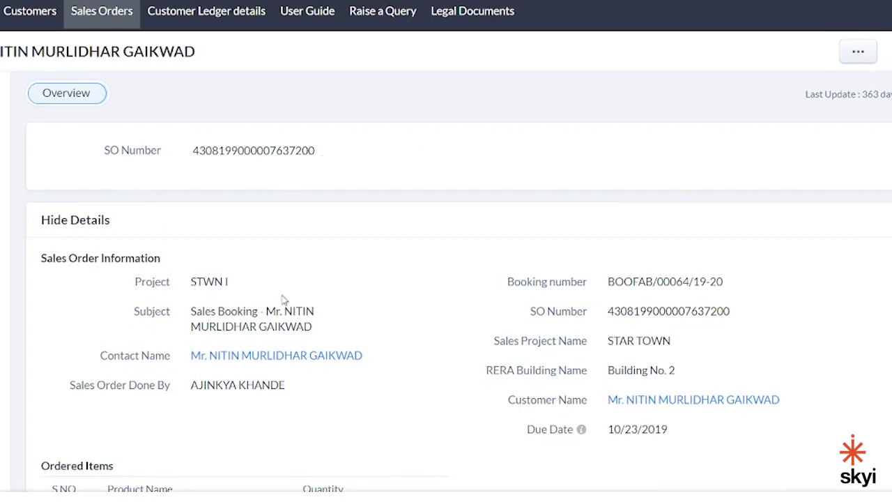
pyautogui.scroll(-5, 422, 365)
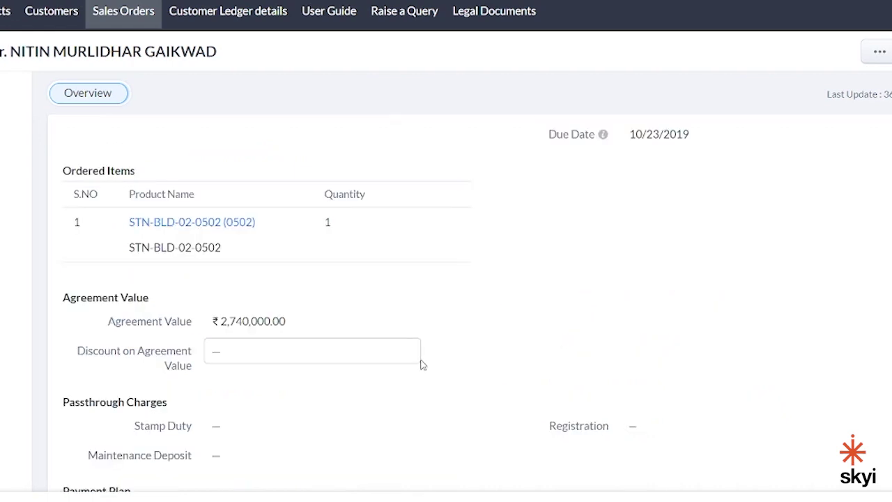
pyautogui.scroll(-2, 422, 357)
pyautogui.scroll(-7, 421, 355)
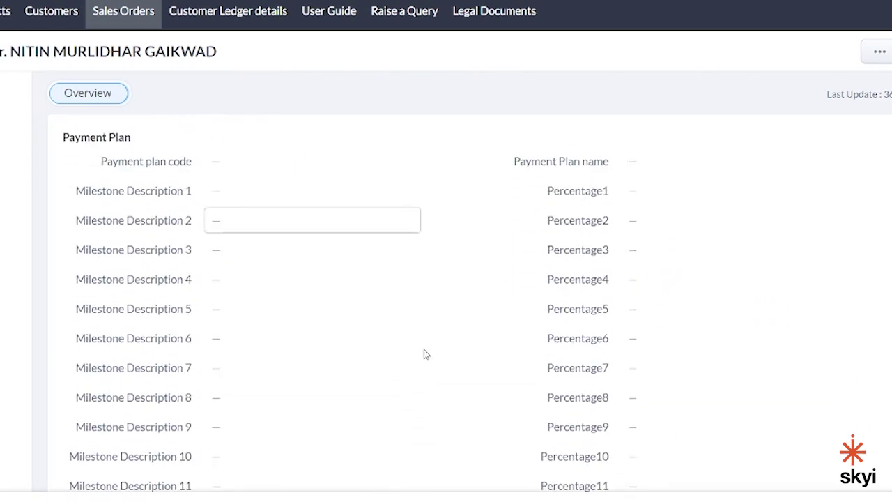
pyautogui.scroll(-5, 425, 356)
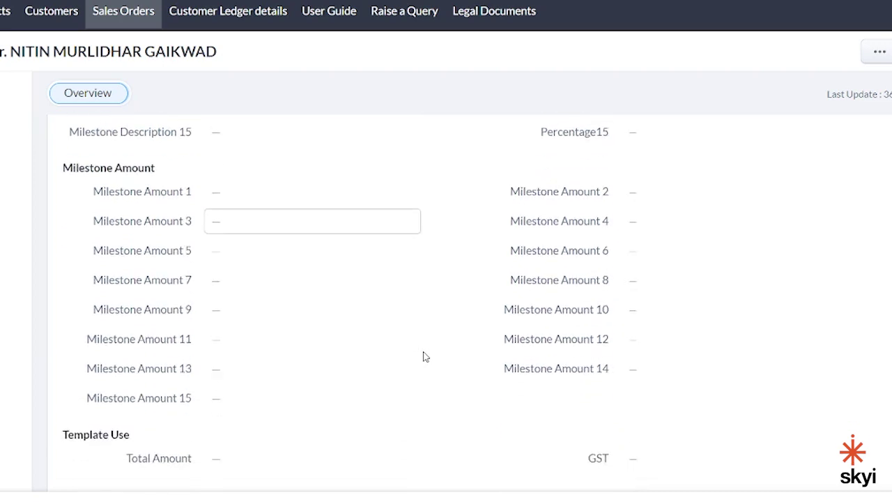
pyautogui.scroll(-3, 425, 355)
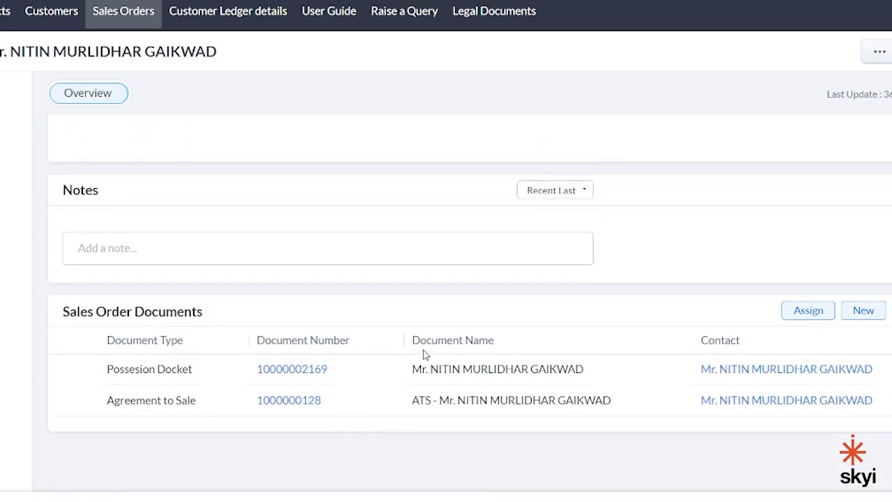
pyautogui.scroll(-2, 425, 356)
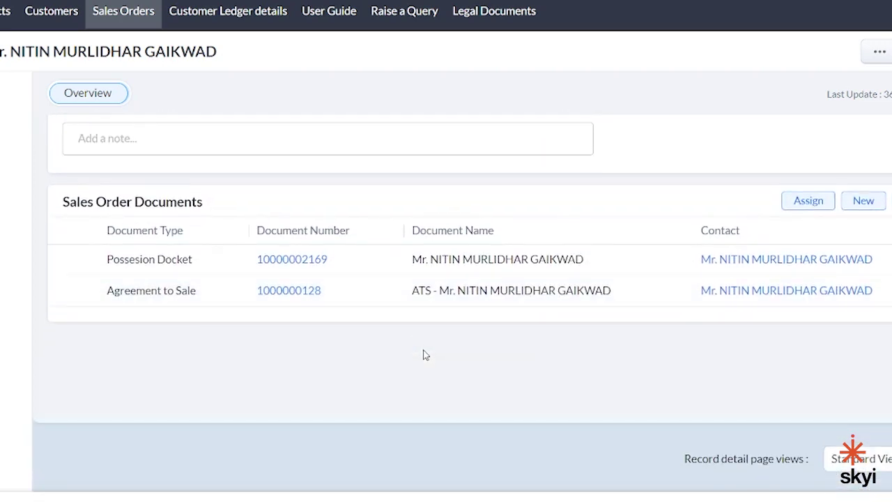
pyautogui.scroll(1, 369, 307)
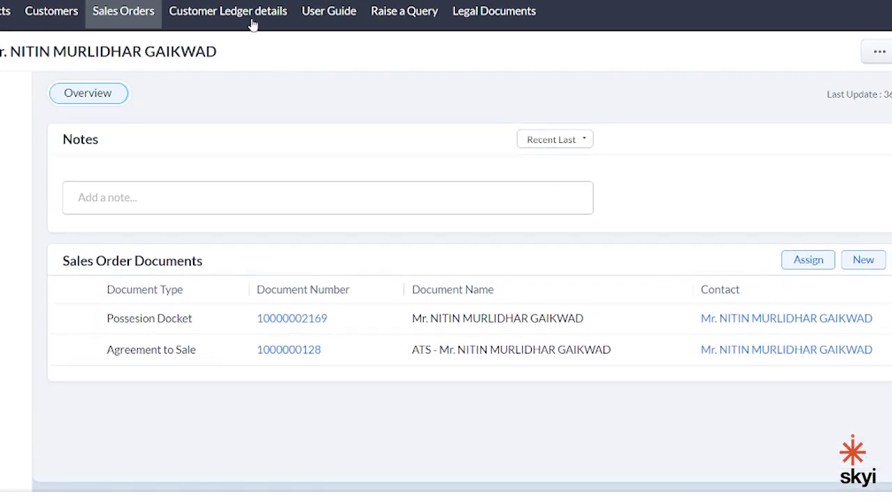
# - Open the Customer Ledger, scroll it sideways, and open the 12/21/2021 Bank Receipt entry
pyautogui.click(396, 23)
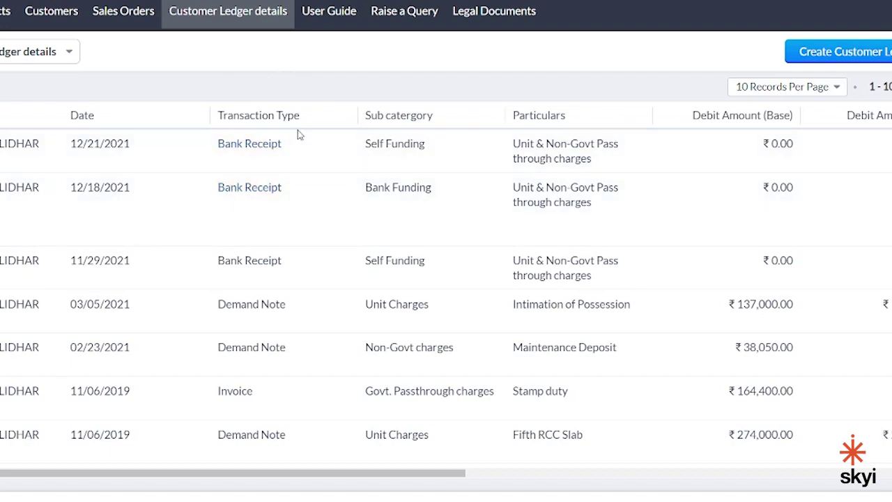
pyautogui.hscroll(10, 436, 176)
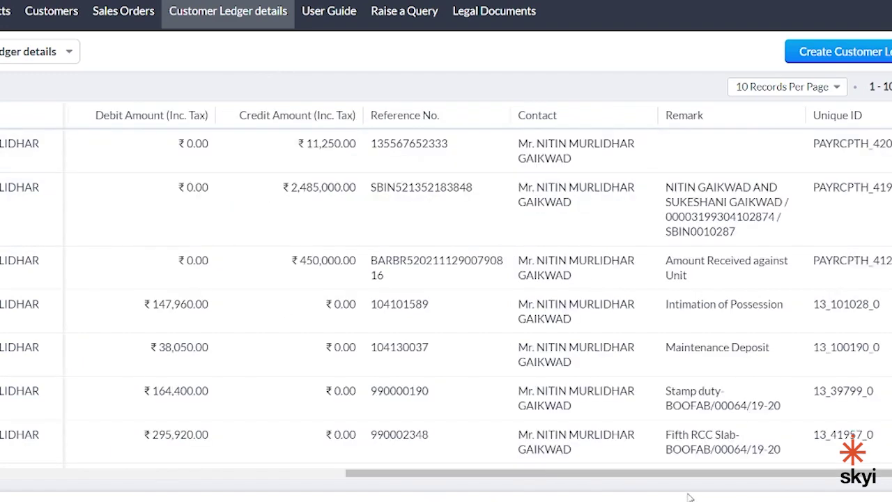
pyautogui.moveTo(678, 481); pyautogui.dragTo(697, 481)
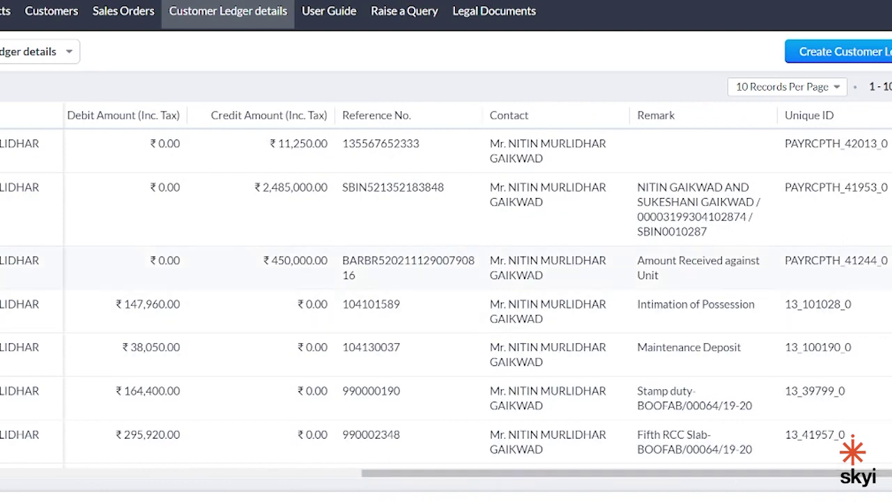
pyautogui.moveTo(581, 480); pyautogui.dragTo(199, 491)
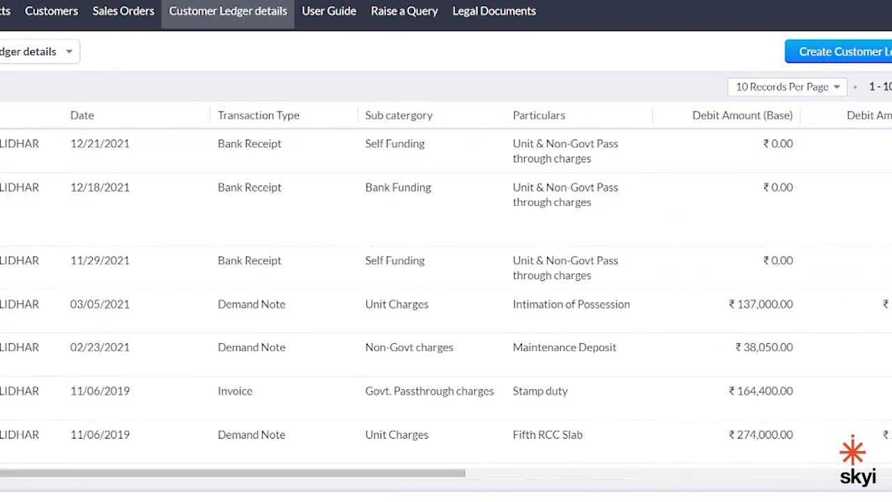
pyautogui.click(251, 147)
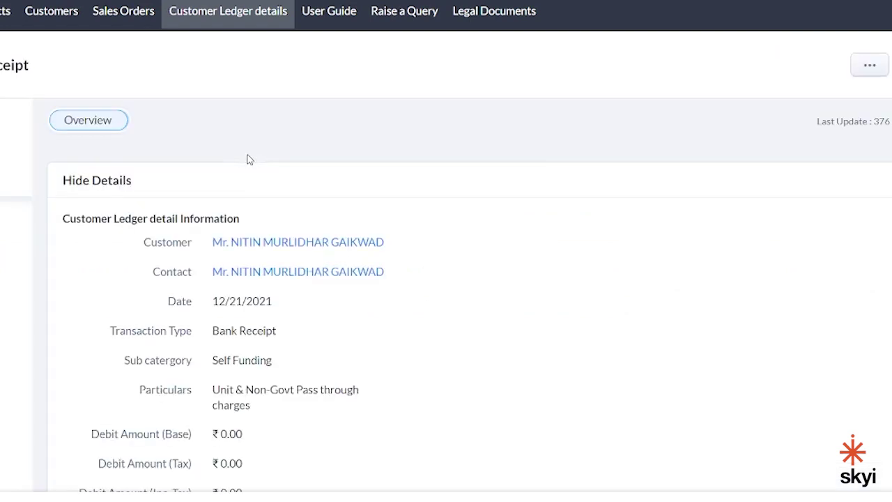
pyautogui.scroll(-5, 241, 221)
pyautogui.scroll(5, 241, 221)
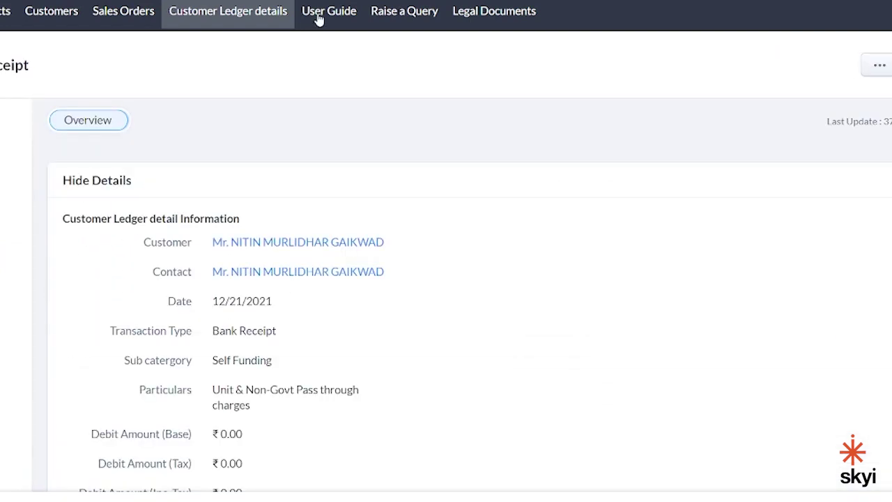
# - View the 6-page Customer Portal User Guide PDF, then go to the Raise a Query list
pyautogui.click(318, 18)
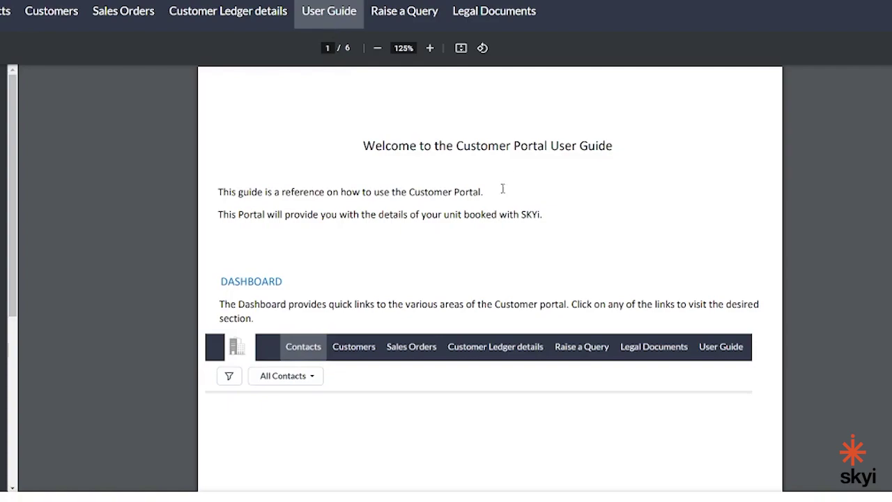
pyautogui.click(404, 11)
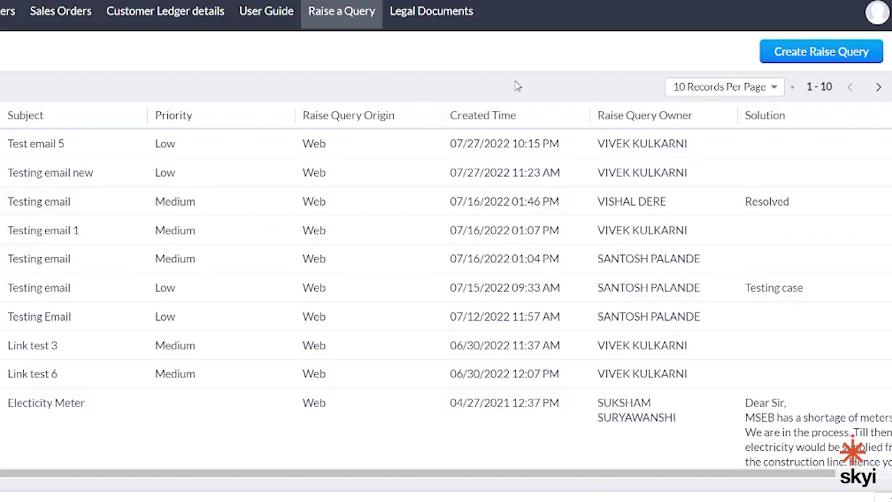
# - Start a new query, check its Reason, Priority and Origin options keeping Web, then open Legal Documents
pyautogui.click(817, 56)
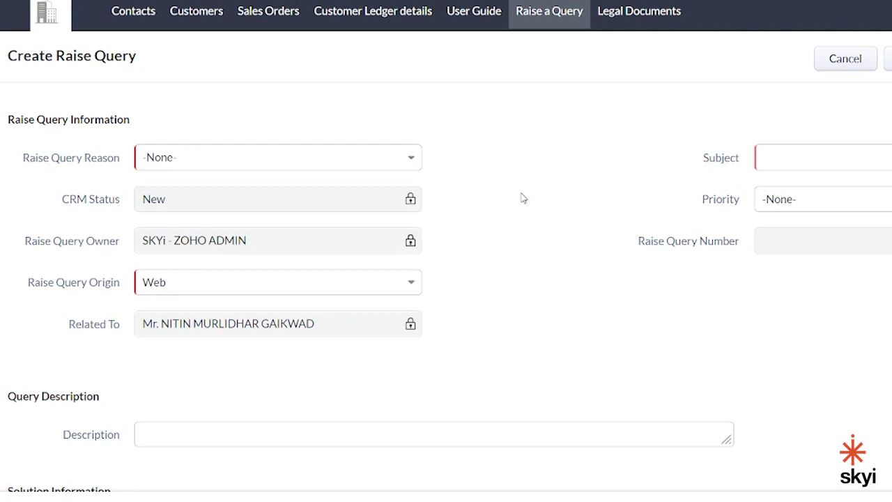
pyautogui.click(406, 171)
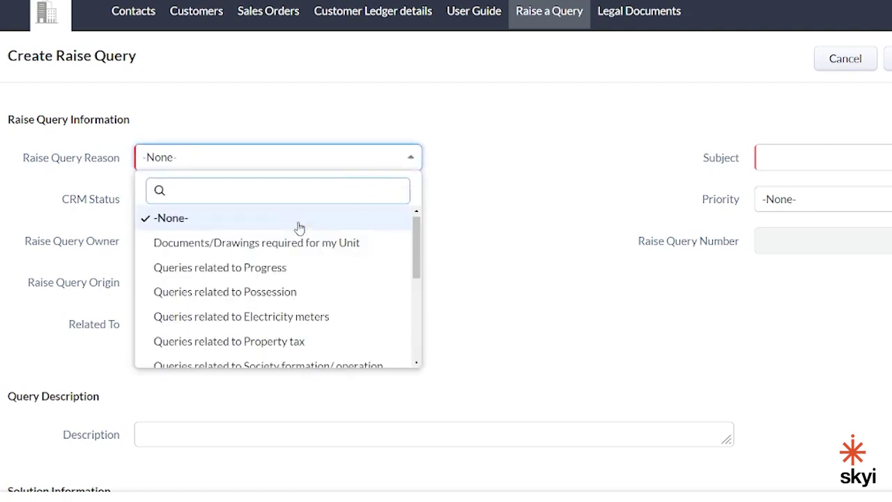
pyautogui.click(297, 250)
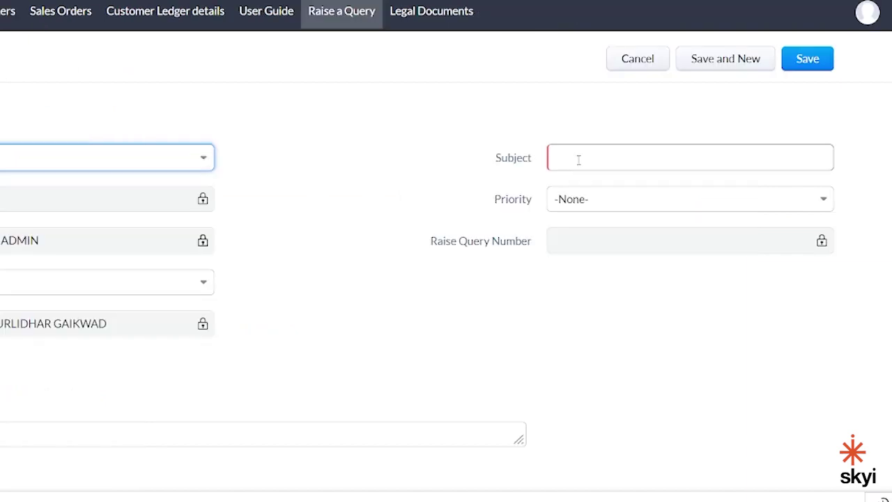
pyautogui.click(607, 199)
pyautogui.click(203, 282)
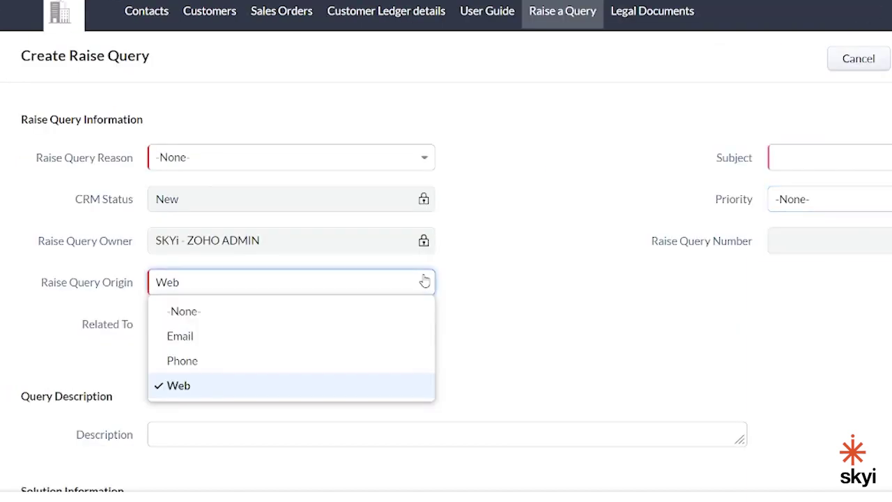
pyautogui.click(424, 280)
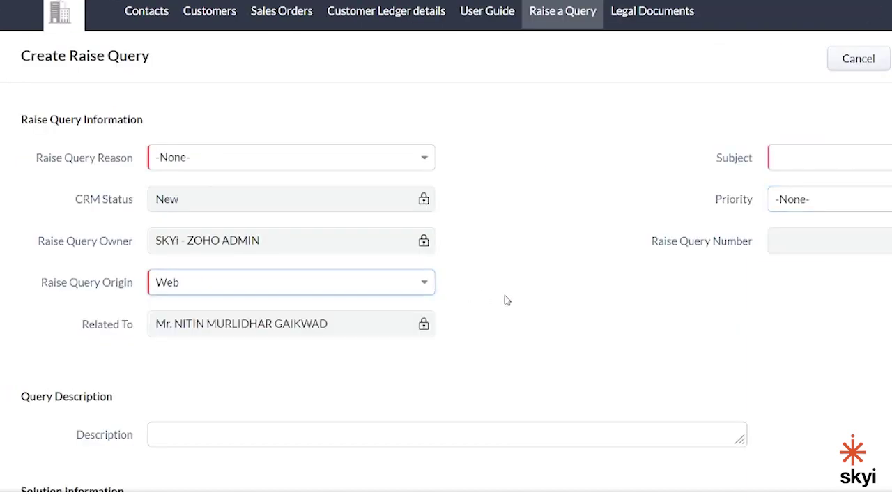
pyautogui.scroll(-2, 505, 300)
pyautogui.click(398, 310)
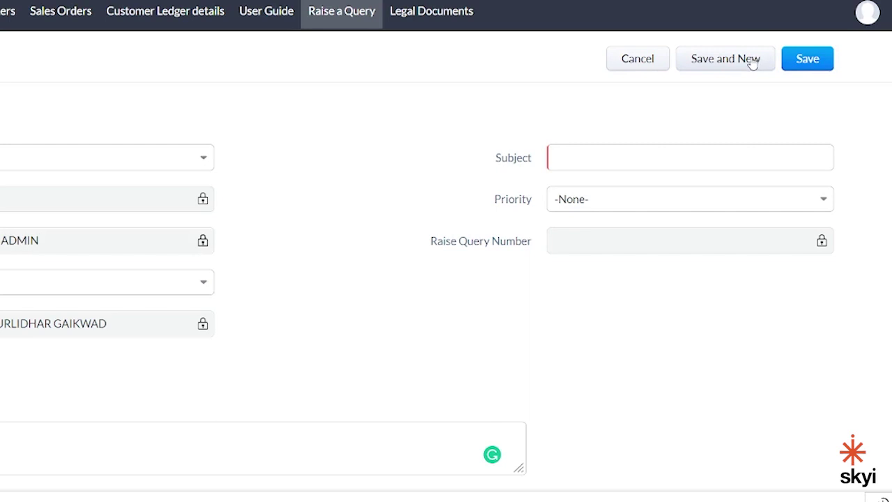
pyautogui.click(448, 28)
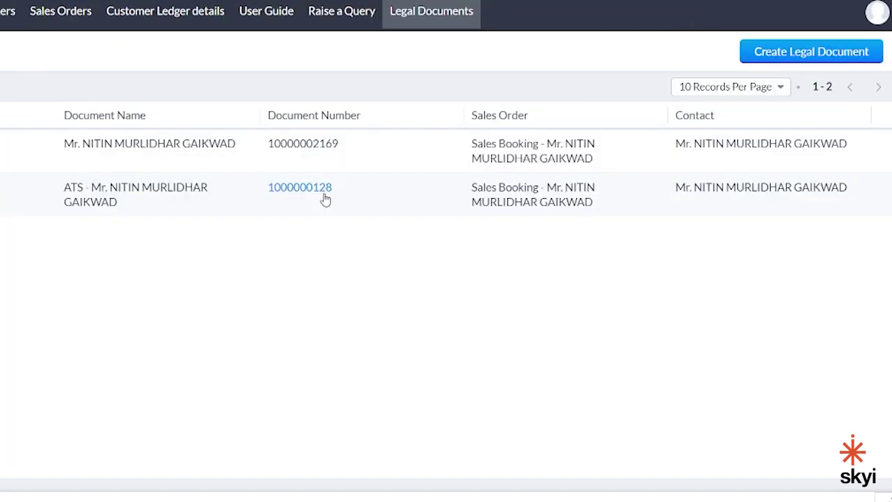
pyautogui.click(319, 212)
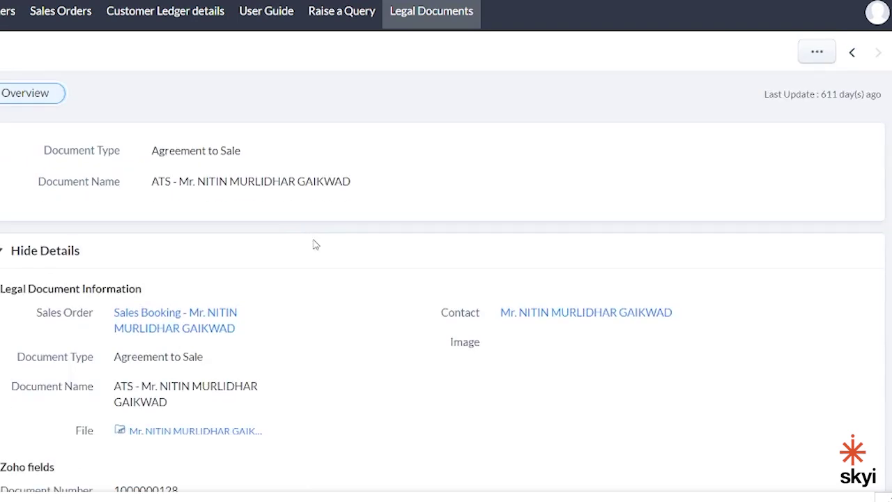
pyautogui.scroll(-3, 315, 246)
pyautogui.scroll(3, 315, 246)
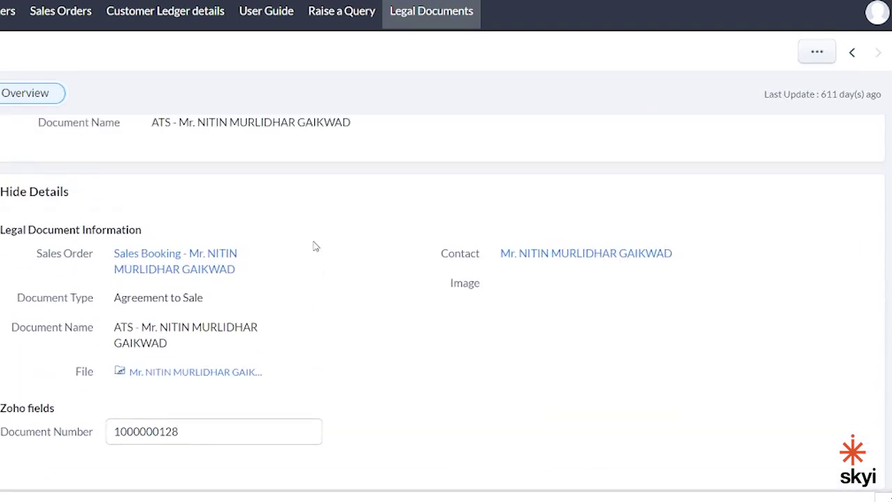
pyautogui.click(174, 377)
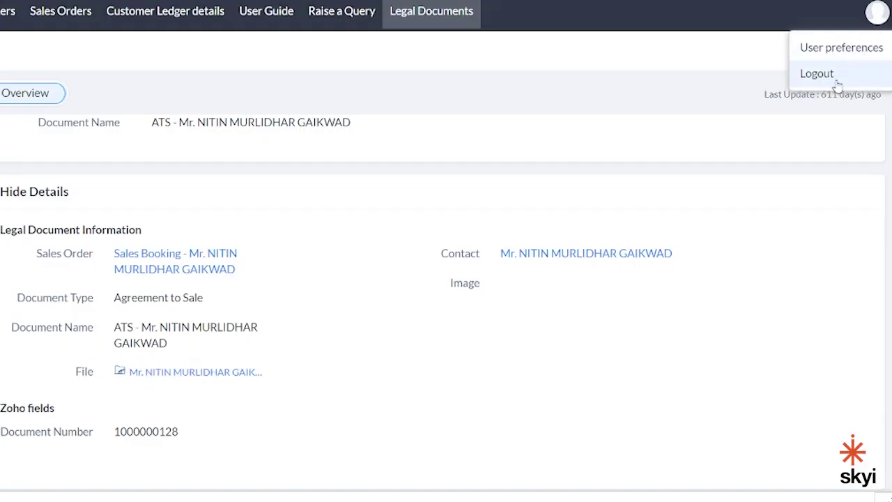
pyautogui.click(829, 75)
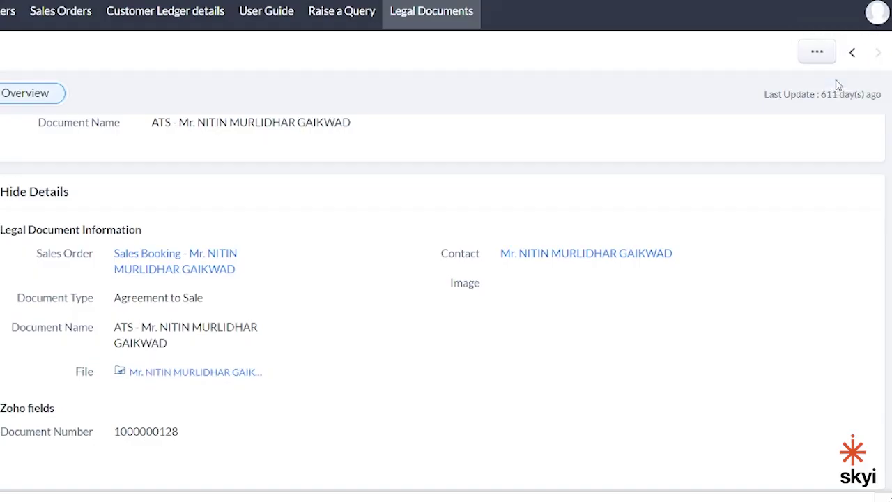